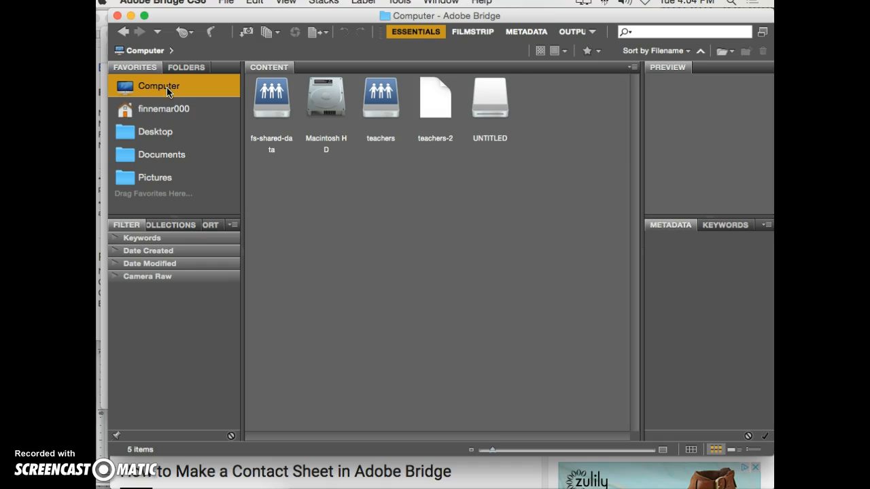
View the images stored on the UNTITLED drive and return to the Computer location.
{"action": "left_click", "coordinate": [487, 99]}
{"action": "double_click", "coordinate": [487, 100]}
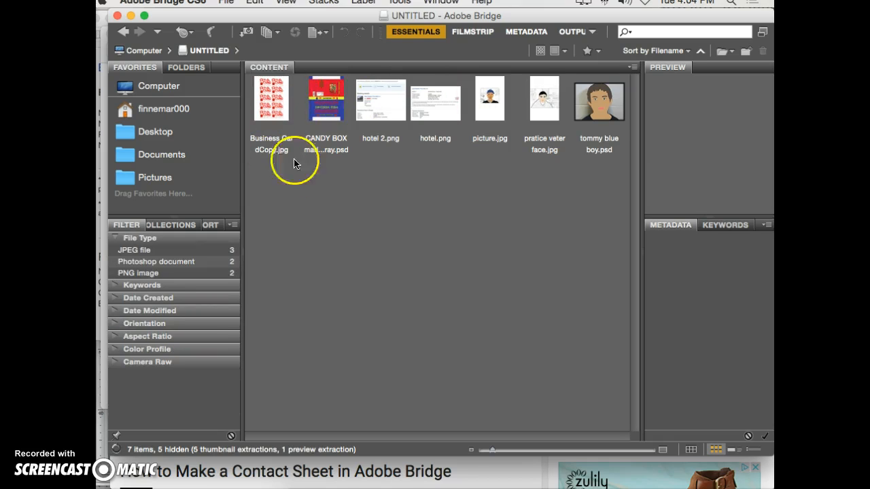
{"action": "left_click", "coordinate": [159, 84]}
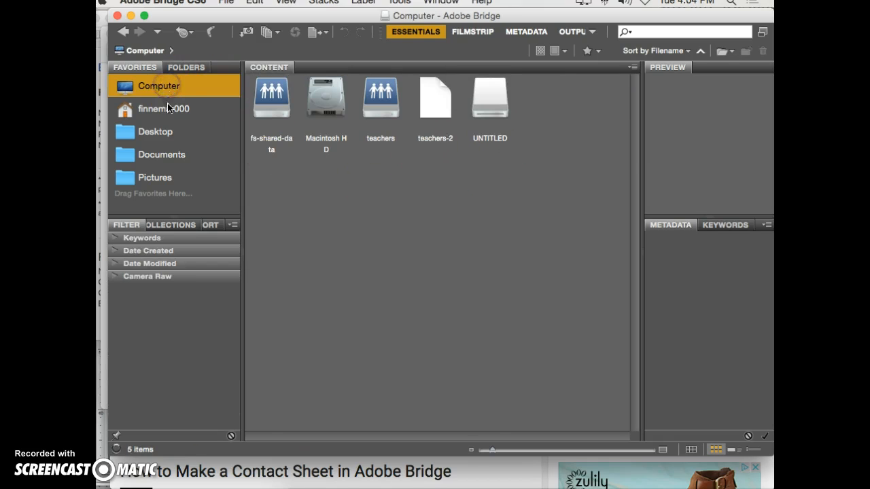
Open the Documents folder from the favorites.
{"action": "left_click", "coordinate": [176, 156]}
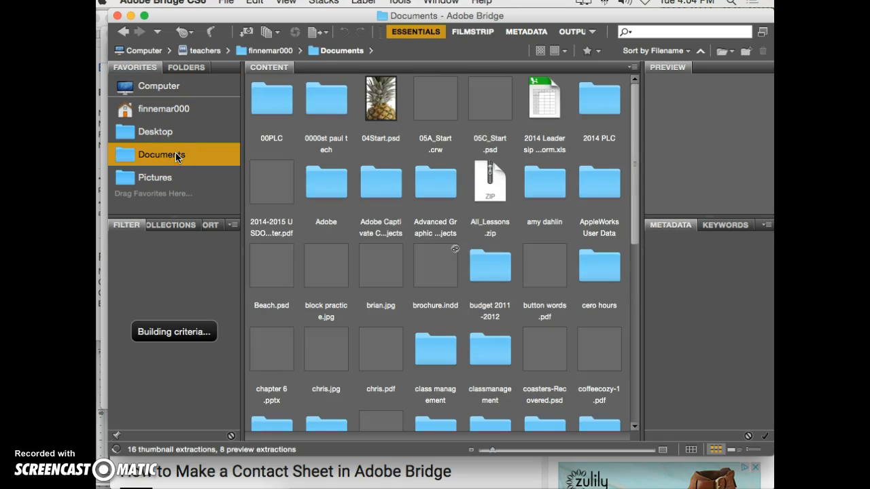
{"action": "left_click", "coordinate": [173, 113]}
{"action": "left_click", "coordinate": [172, 111]}
{"action": "left_click", "coordinate": [170, 112]}
{"action": "left_click", "coordinate": [204, 161]}
{"action": "left_click", "coordinate": [178, 158]}
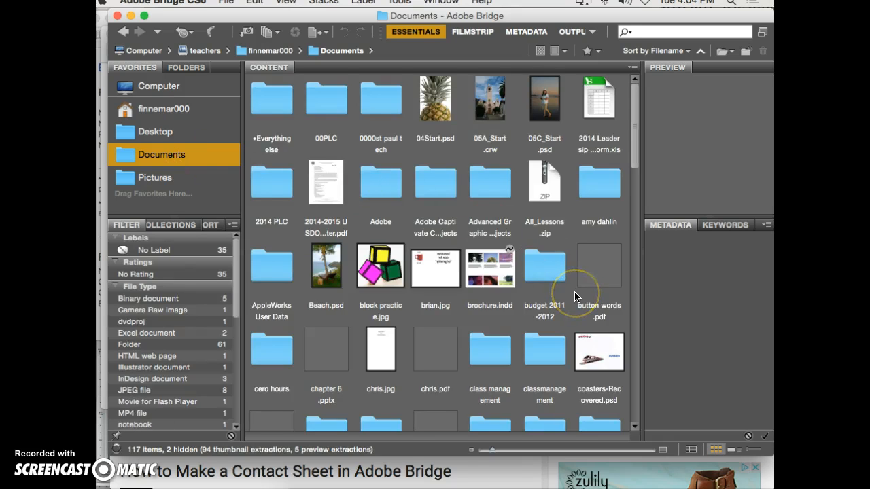
Find the Lessons folder within Documents and open it.
{"action": "scroll", "coordinate": [574, 291], "scroll_direction": "down", "scroll_amount": 4}
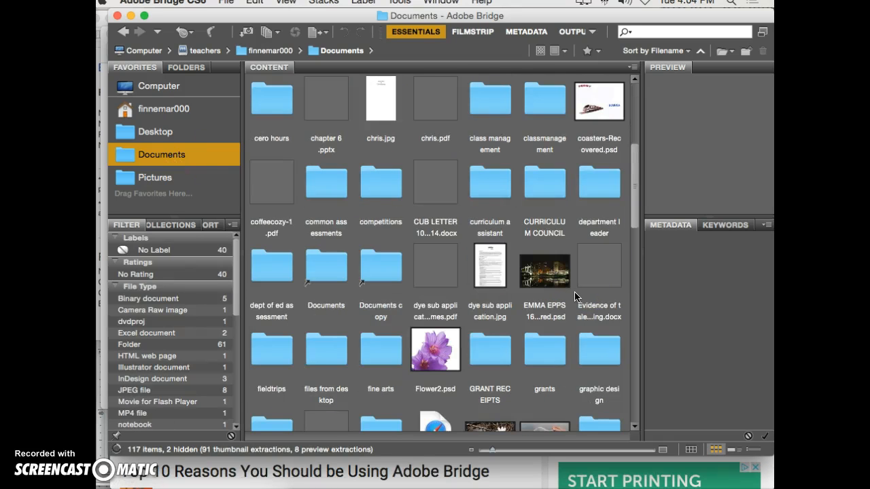
{"action": "scroll", "coordinate": [574, 291], "scroll_direction": "down", "scroll_amount": 3}
{"action": "scroll", "coordinate": [575, 292], "scroll_direction": "down", "scroll_amount": 1}
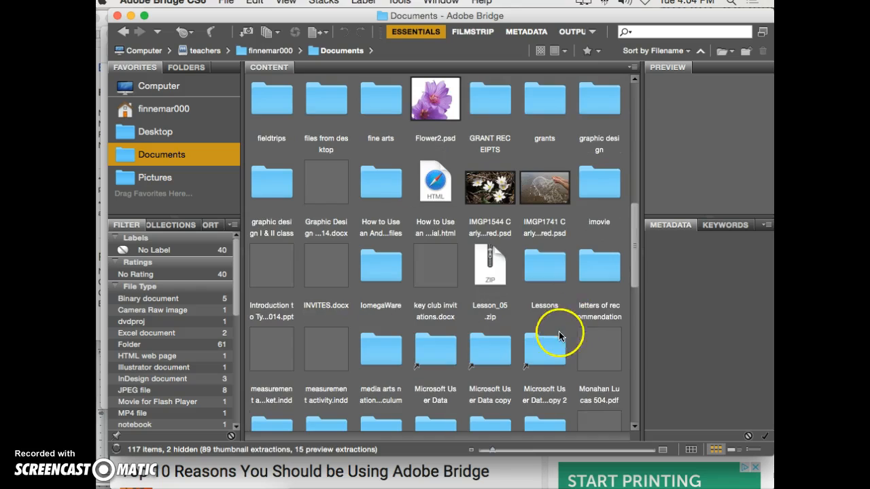
{"action": "left_click", "coordinate": [550, 277]}
{"action": "double_click", "coordinate": [549, 278]}
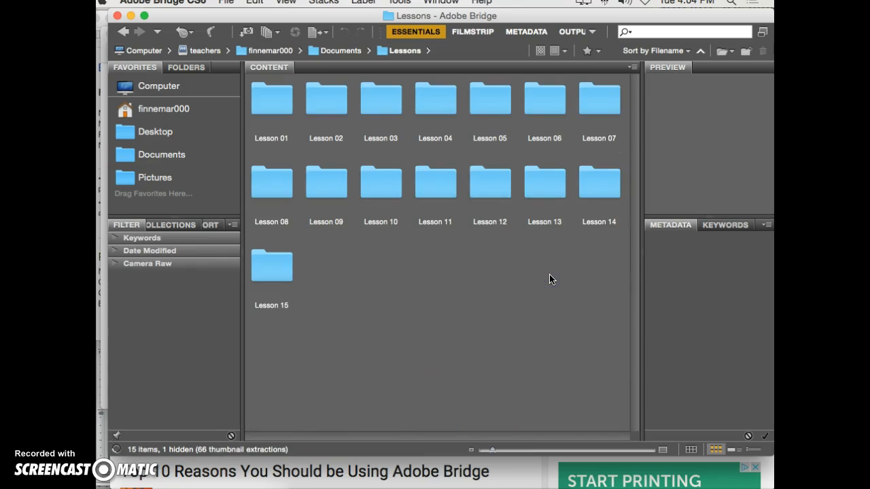
Open the Monster_Makeup folder inside the Lesson 09 folder.
{"action": "left_click", "coordinate": [323, 182]}
{"action": "double_click", "coordinate": [322, 182]}
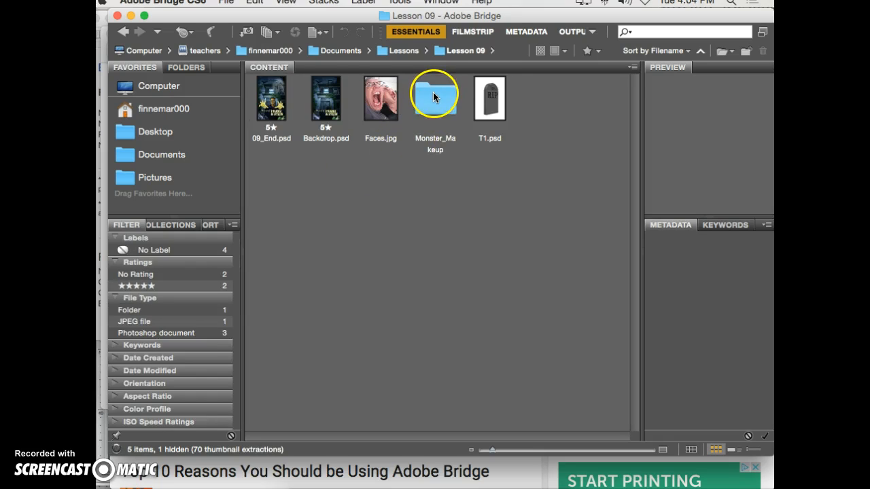
{"action": "left_click", "coordinate": [434, 98]}
{"action": "double_click", "coordinate": [433, 98]}
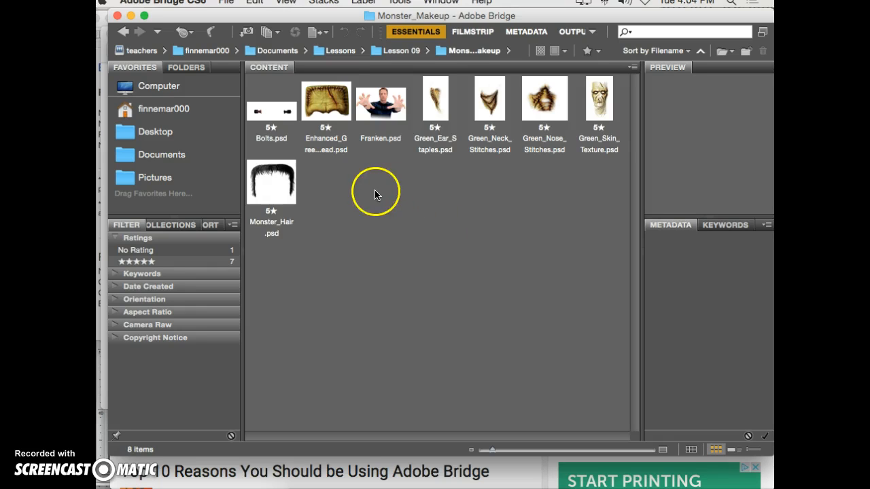
Select all images from Bolts.psd through Monster_Hair.psd and send them to Photoshop's Contact Sheet II, queuing the command.
{"action": "left_click", "coordinate": [266, 111]}
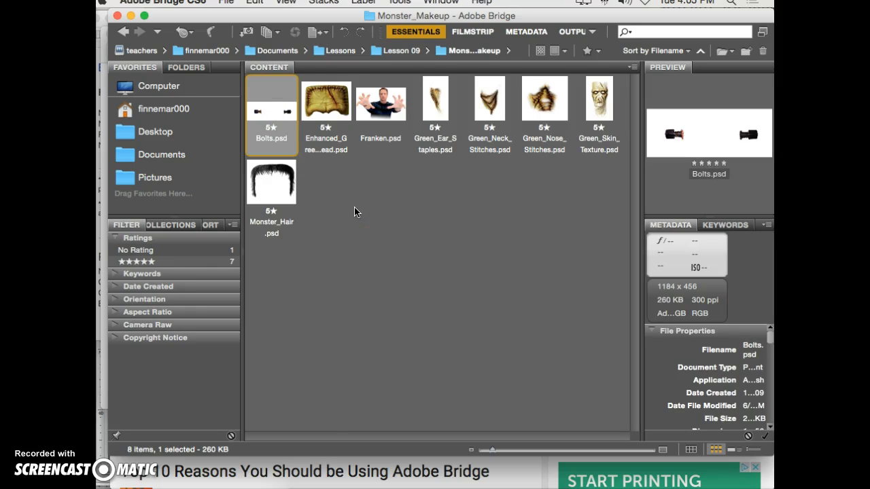
{"action": "left_click", "coordinate": [272, 184], "text": "shift"}
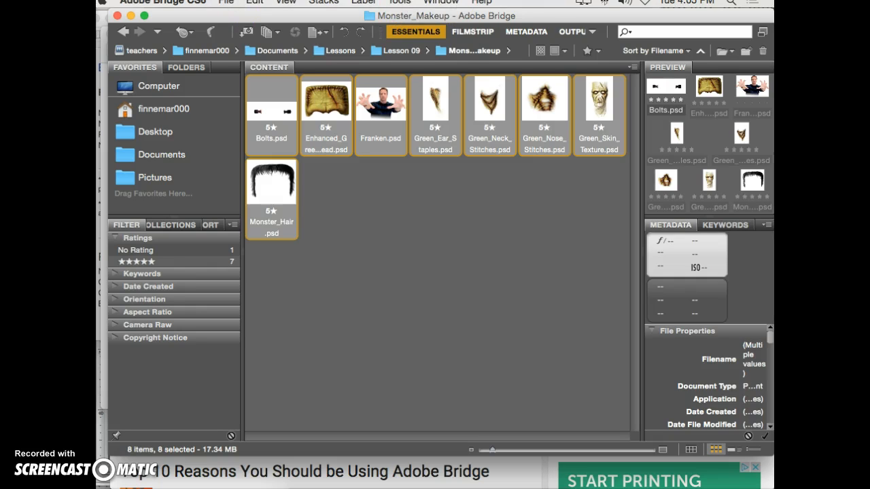
{"action": "left_click", "coordinate": [400, 2]}
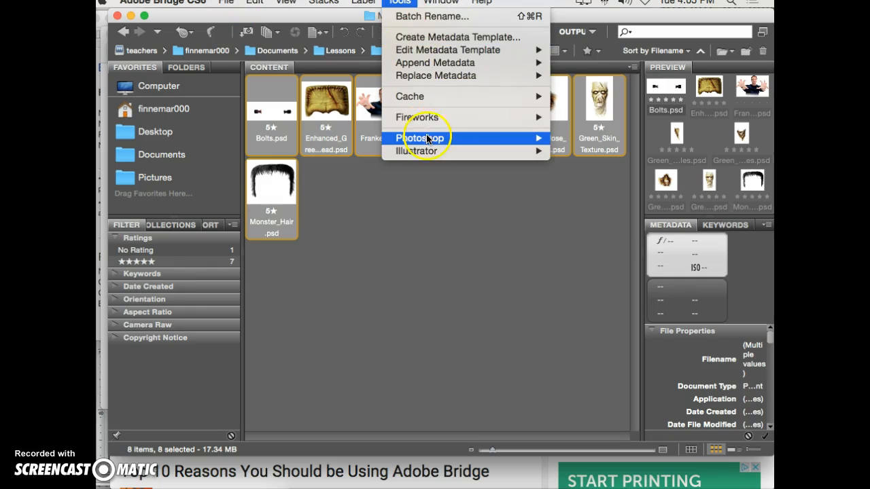
{"action": "mouse_move", "coordinate": [425, 138]}
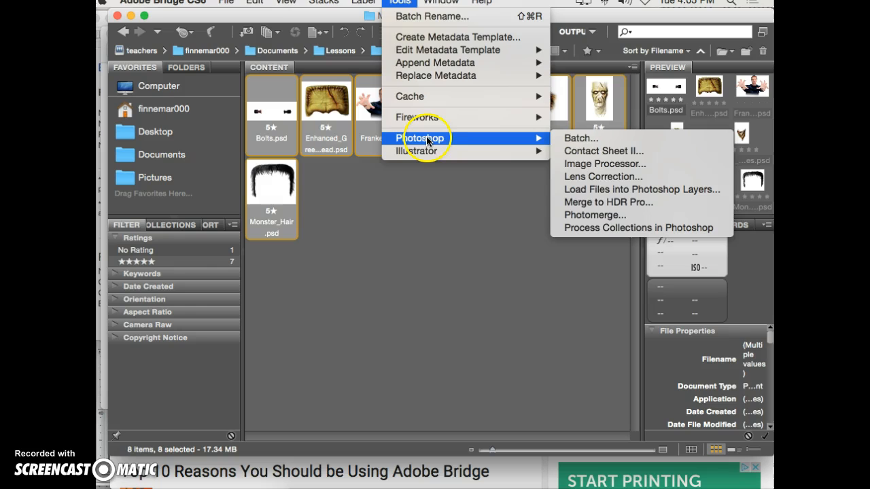
{"action": "left_click", "coordinate": [586, 155]}
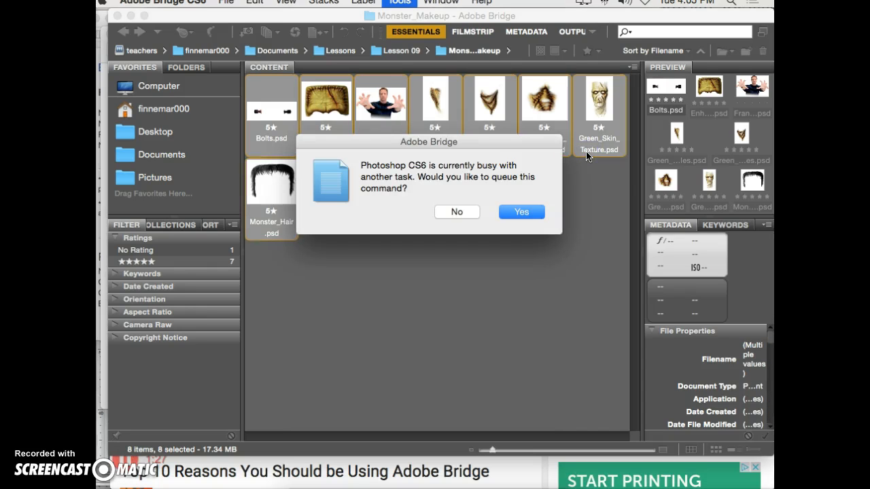
{"action": "left_click", "coordinate": [522, 213]}
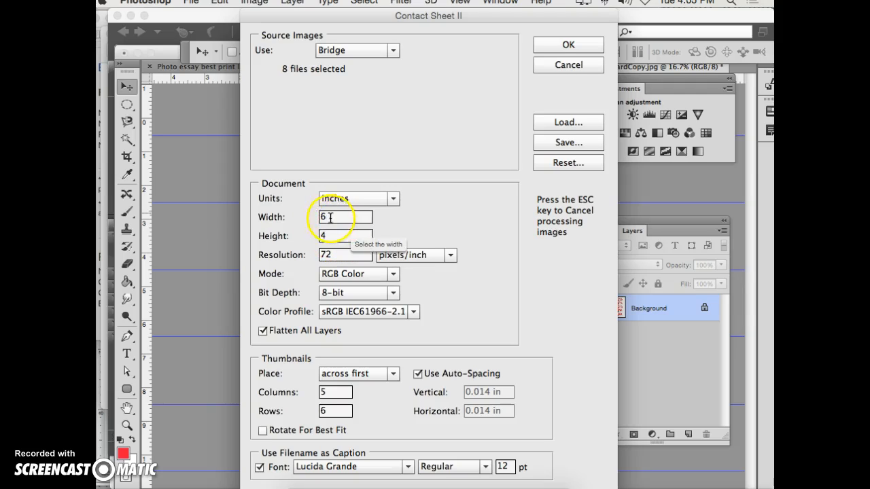
Set the contact sheet document to 7 inches wide and 5 inches high, and generate the sheet.
{"action": "double_click", "coordinate": [321, 235]}
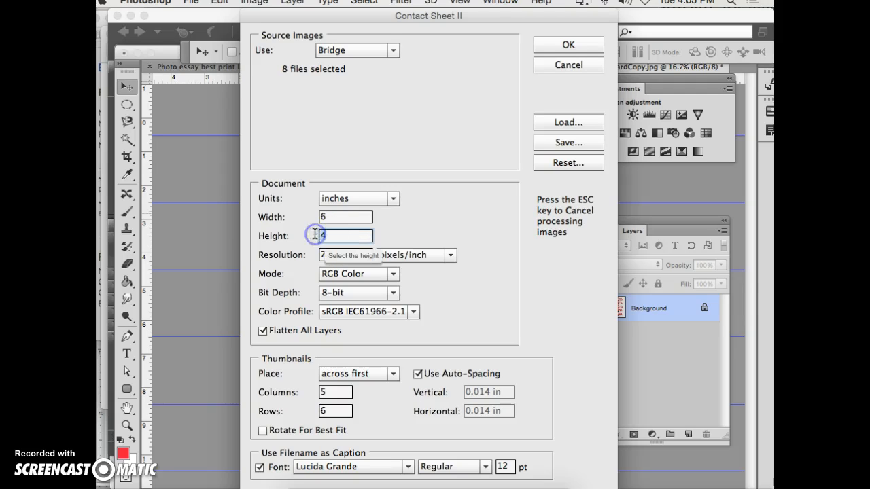
{"action": "type", "text": "5"}
{"action": "double_click", "coordinate": [321, 216]}
{"action": "type", "text": "7"}
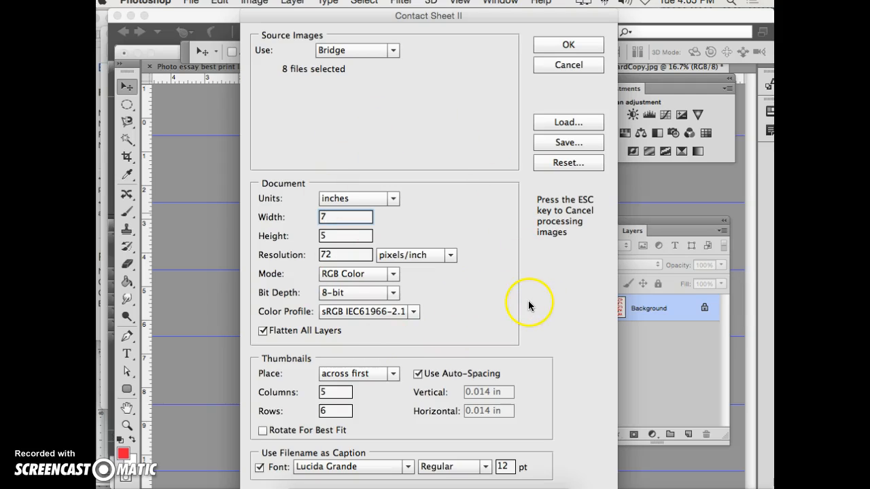
{"action": "left_click", "coordinate": [578, 47]}
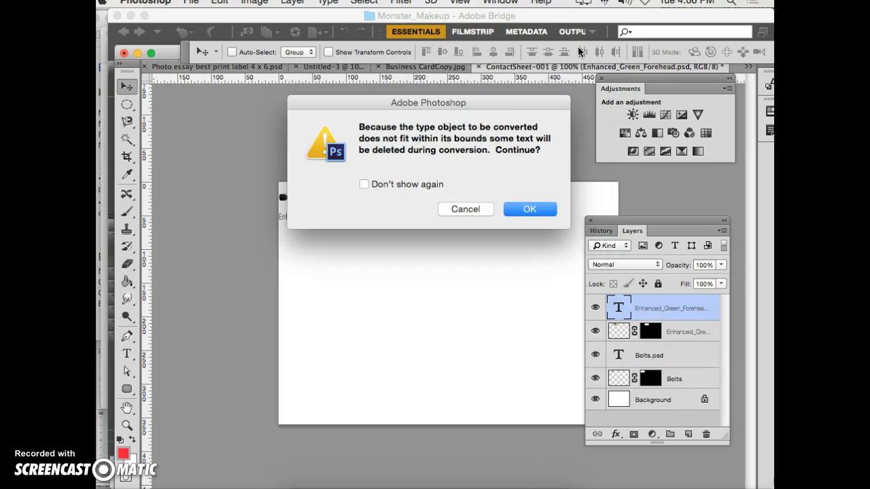
Accept every caption text conversion so the contact sheet finishes, and move the Layers panel up beneath the Adjustments panel.
{"action": "left_click", "coordinate": [538, 209]}
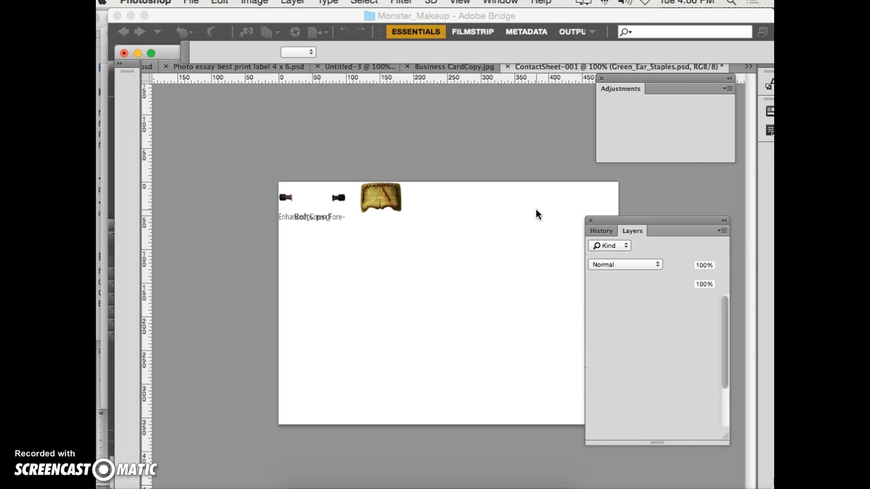
{"action": "left_click", "coordinate": [530, 209]}
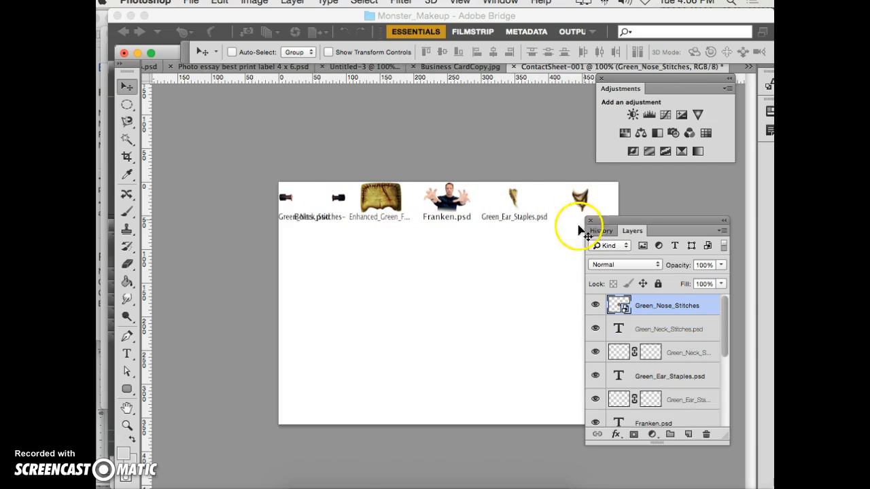
{"action": "left_click", "coordinate": [544, 209]}
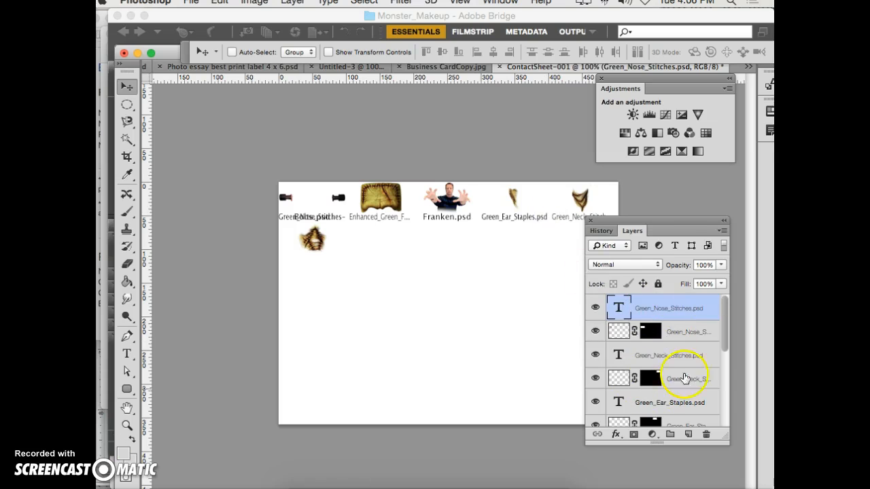
{"action": "left_click_drag", "start_coordinate": [670, 222], "coordinate": [678, 130]}
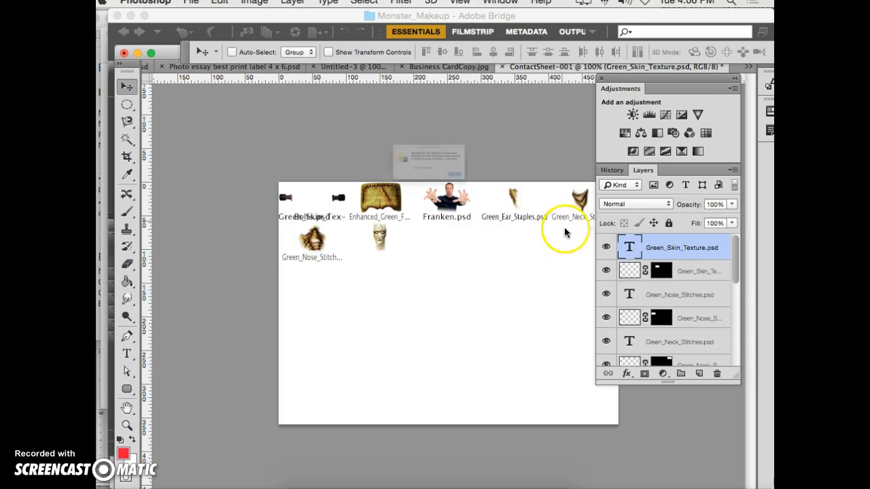
{"action": "left_click", "coordinate": [534, 210]}
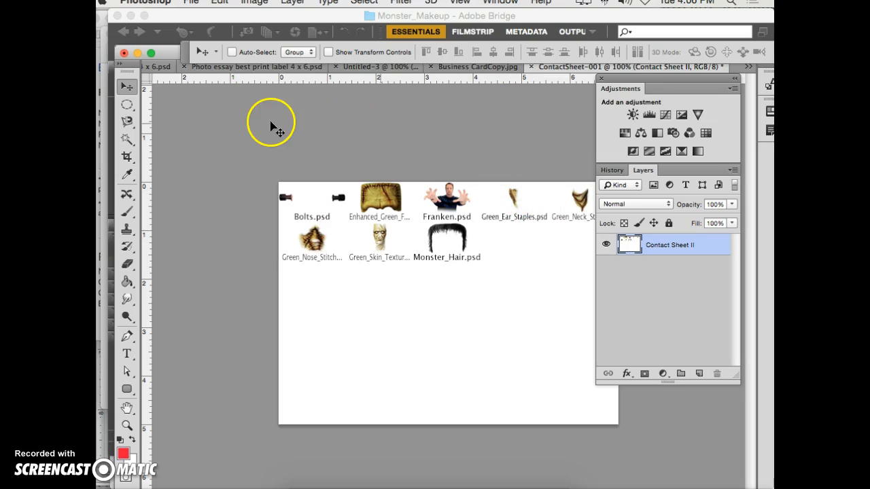
Save the contact sheet to the UNTITLED drive in JPEG format as ContactSheet-001.jpg.
{"action": "left_click", "coordinate": [191, 2]}
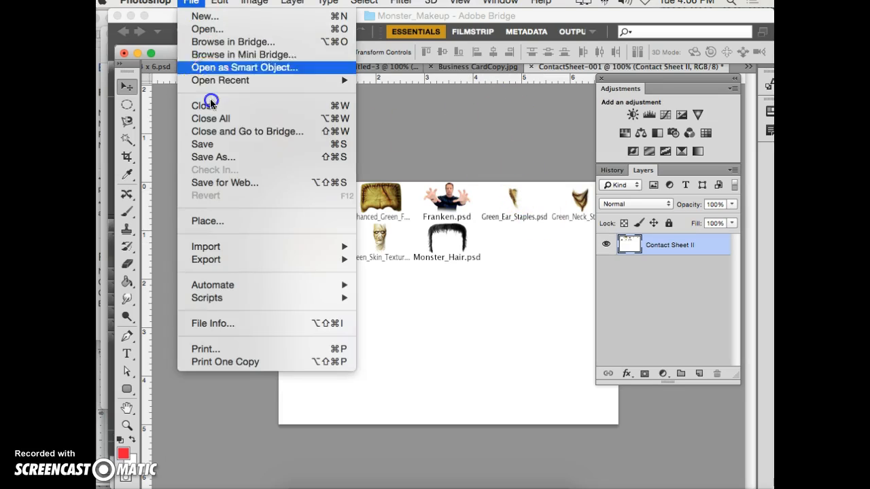
{"action": "left_click", "coordinate": [221, 159]}
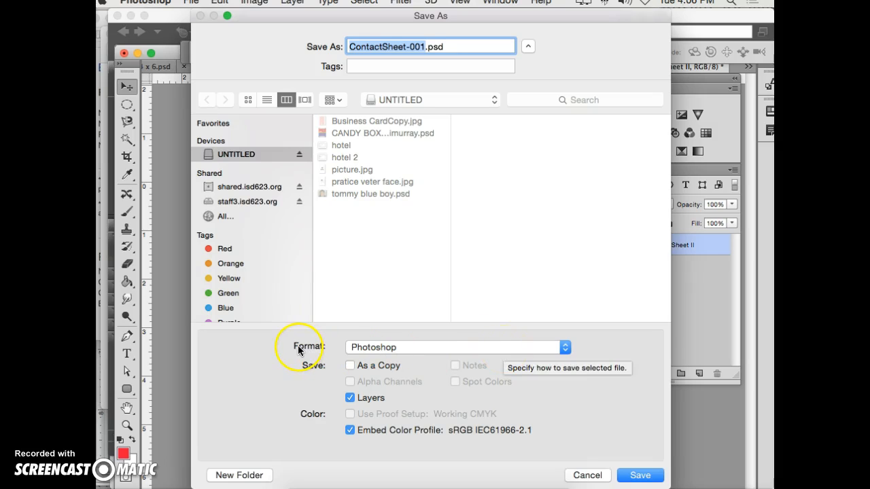
{"action": "left_click", "coordinate": [488, 350]}
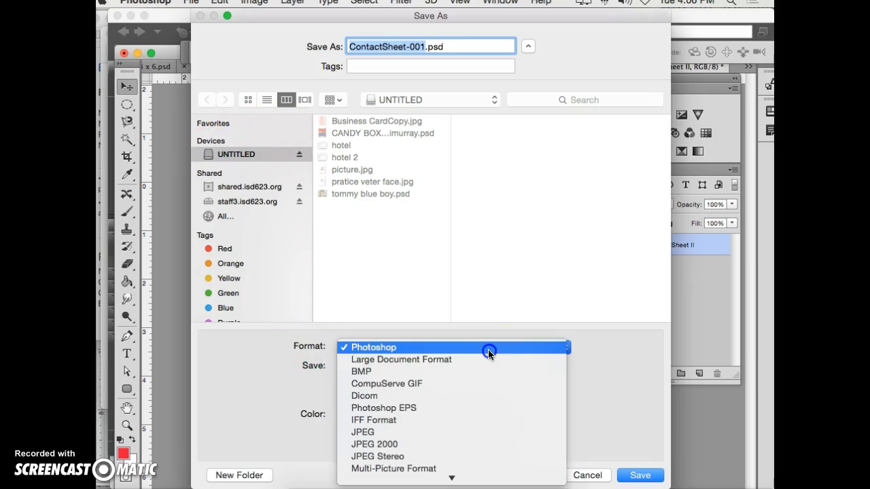
{"action": "left_click", "coordinate": [484, 432]}
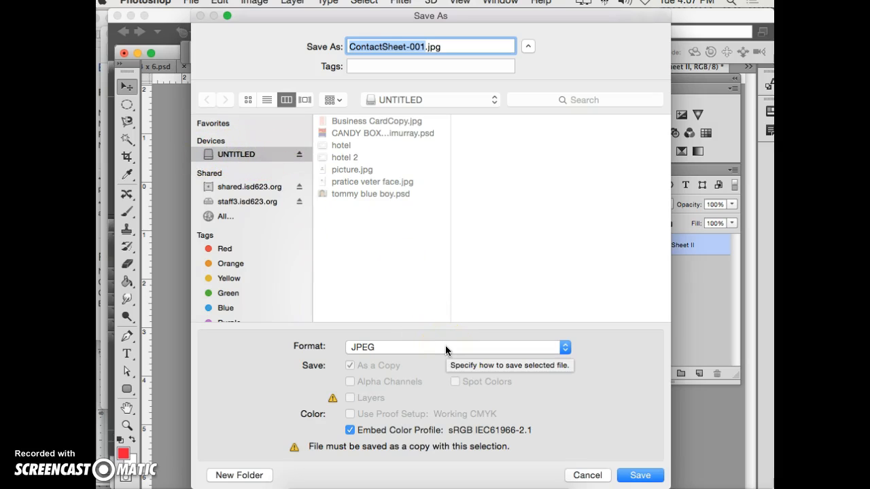
{"action": "left_click_drag", "start_coordinate": [445, 347], "coordinate": [418, 271]}
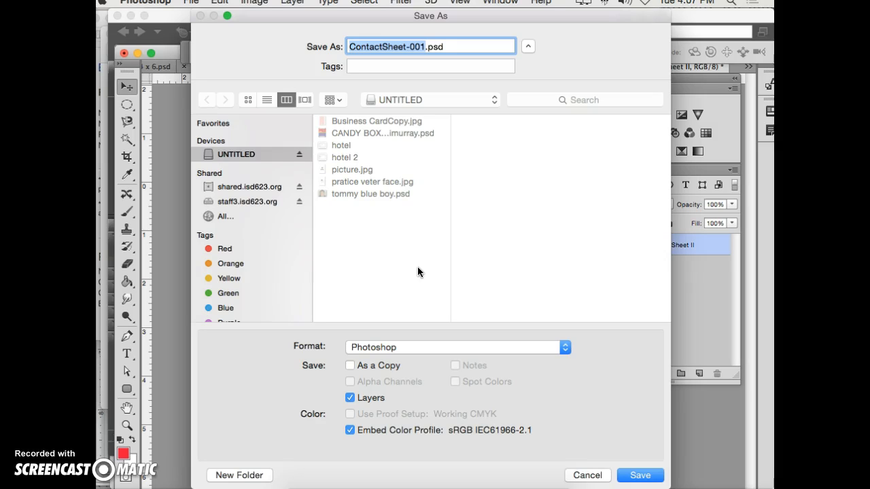
{"action": "left_click", "coordinate": [422, 348]}
{"action": "left_click_drag", "start_coordinate": [422, 349], "coordinate": [406, 431]}
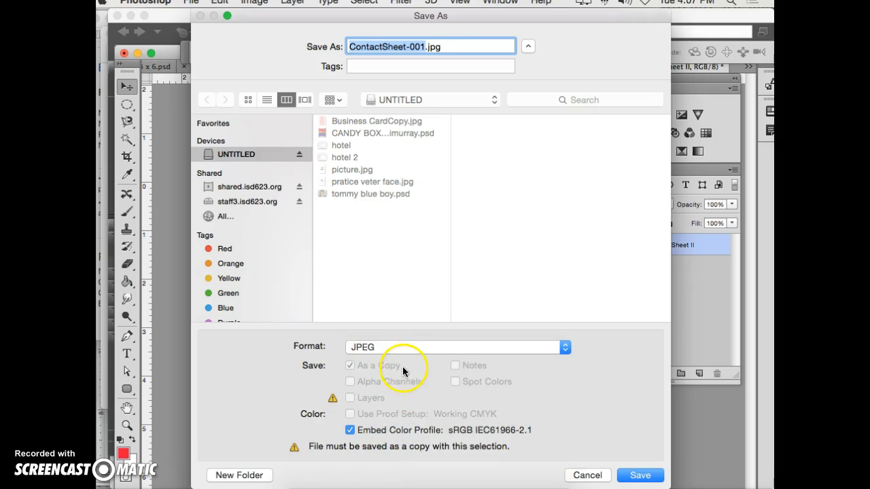
{"action": "left_click", "coordinate": [649, 477]}
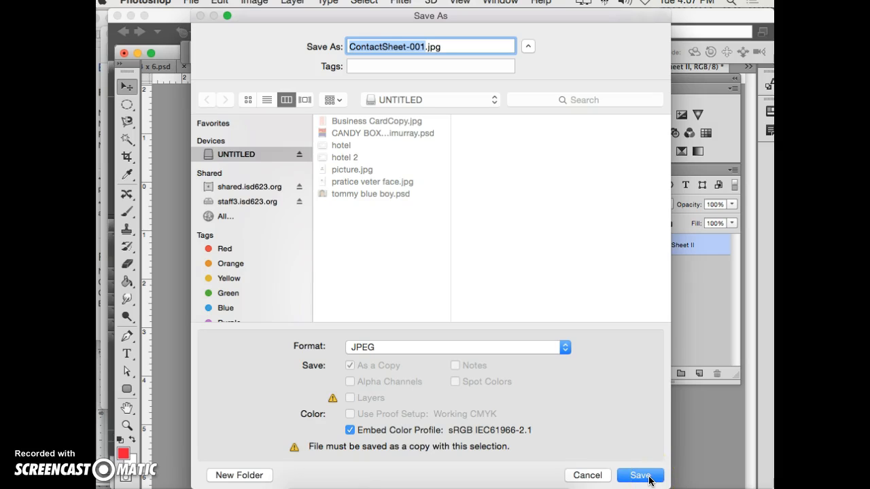
{"action": "left_click", "coordinate": [643, 476]}
{"action": "left_click", "coordinate": [702, 243]}
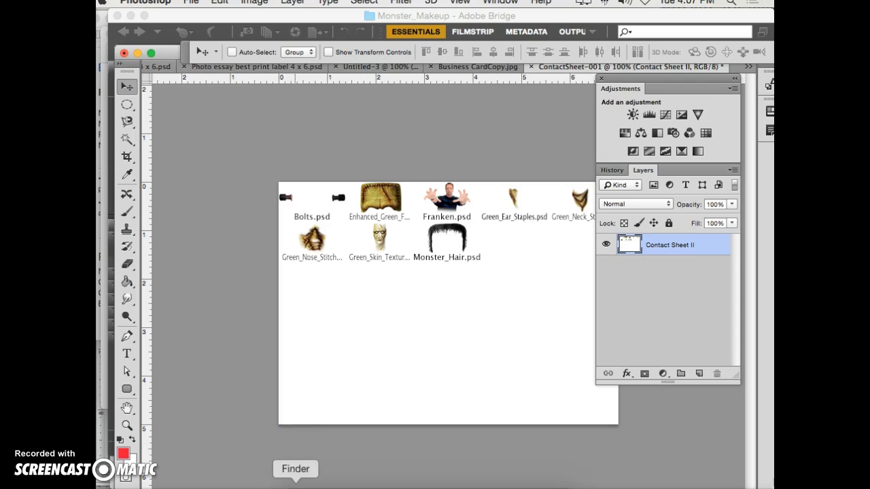
Switch to Finder and eject the UNTITLED drive.
{"action": "left_click", "coordinate": [294, 481]}
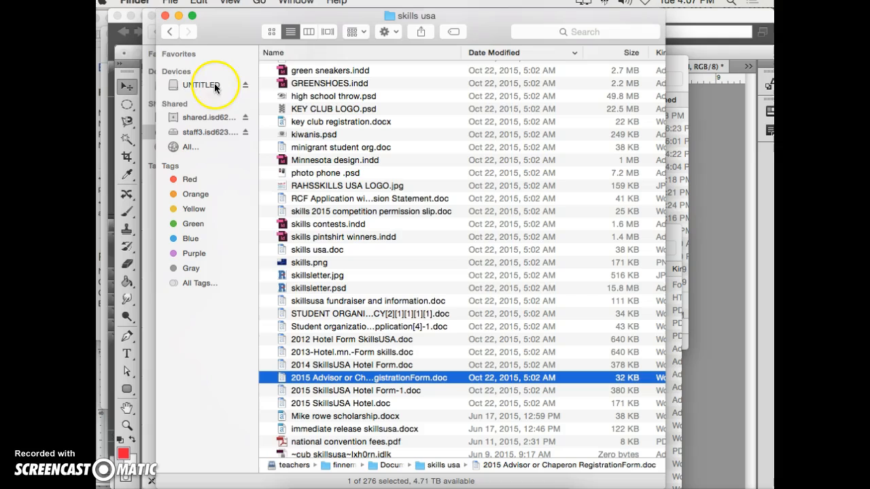
{"action": "left_click", "coordinate": [244, 86]}
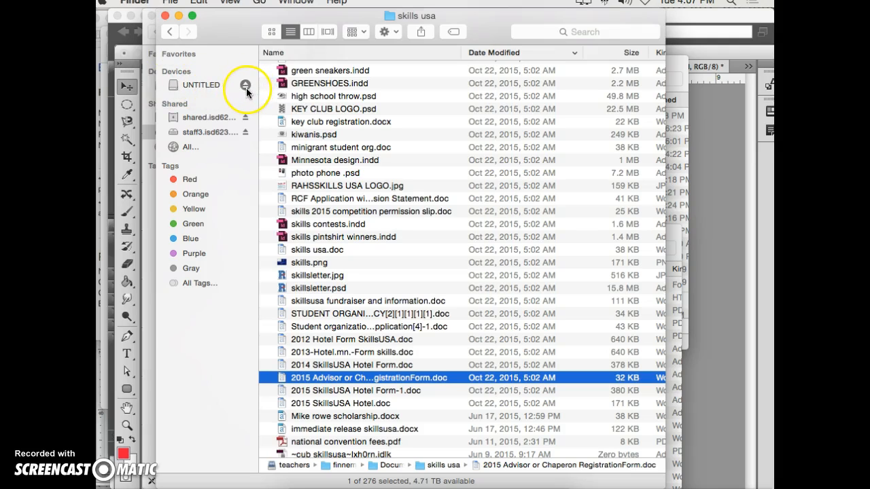
{"action": "left_click", "coordinate": [245, 86]}
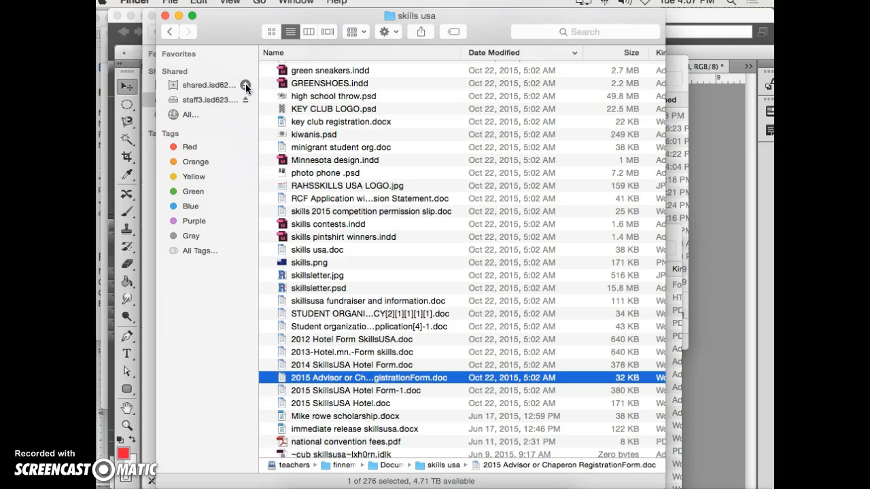
{"action": "left_click", "coordinate": [245, 86]}
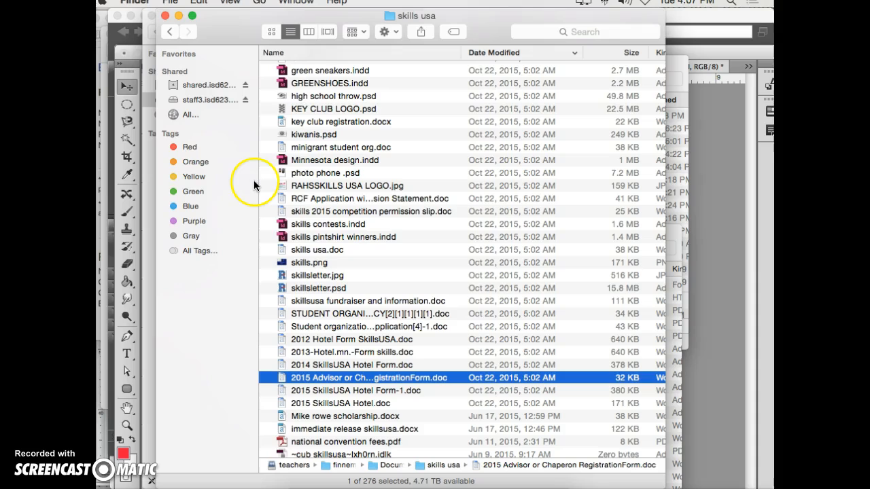